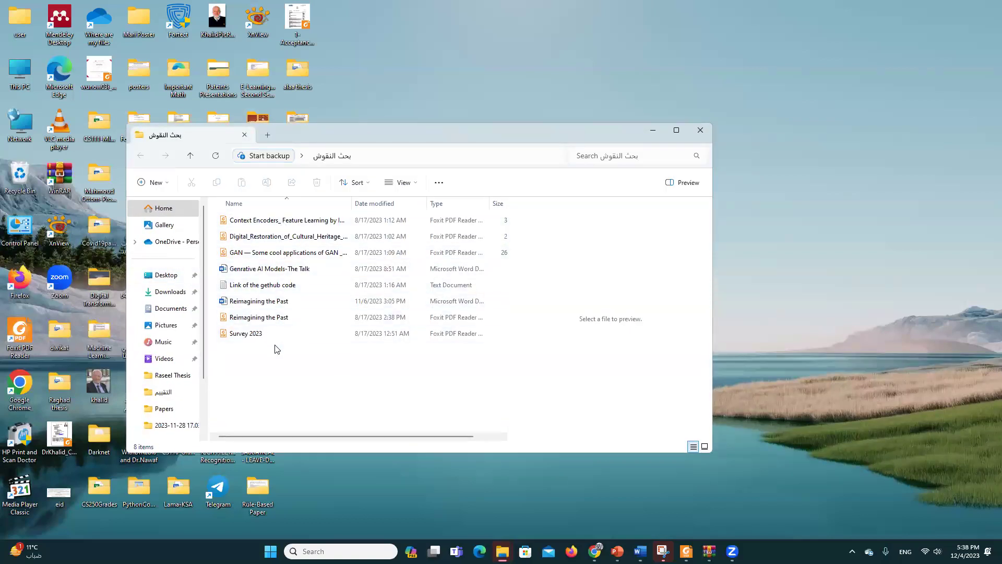
- Open the Survey 2023 PDF from the research folder and look through its first two pages
click(247, 337)
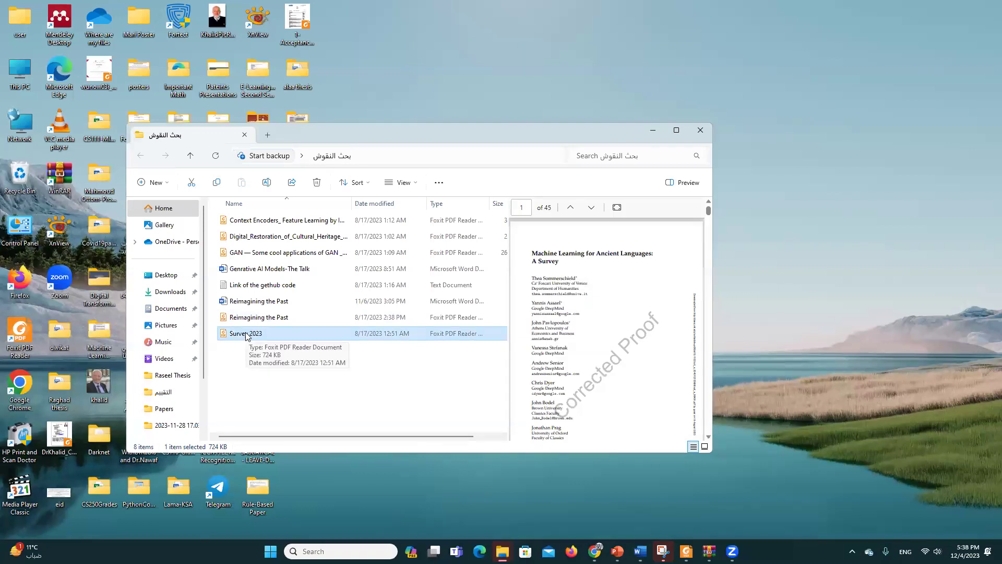
double_click(243, 335)
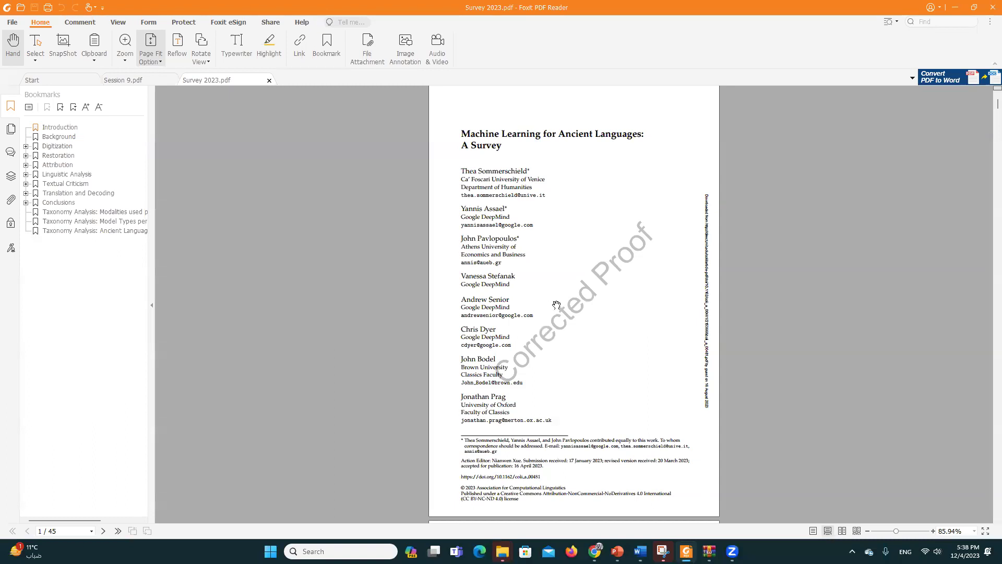
scroll(558, 305, down, 10)
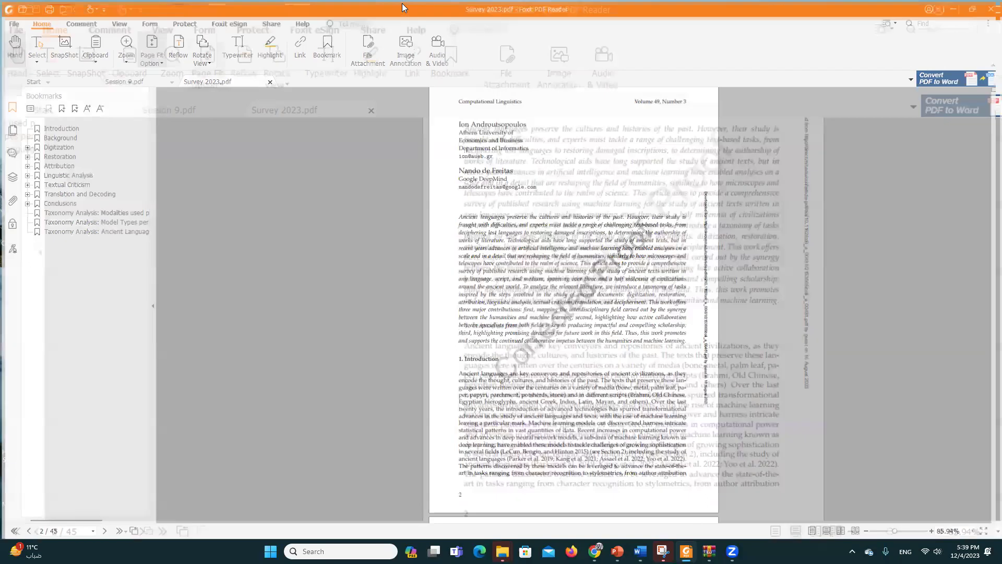
- Close the Survey 2023 and Session 9 PDFs together with the folder window
double_click(402, 3)
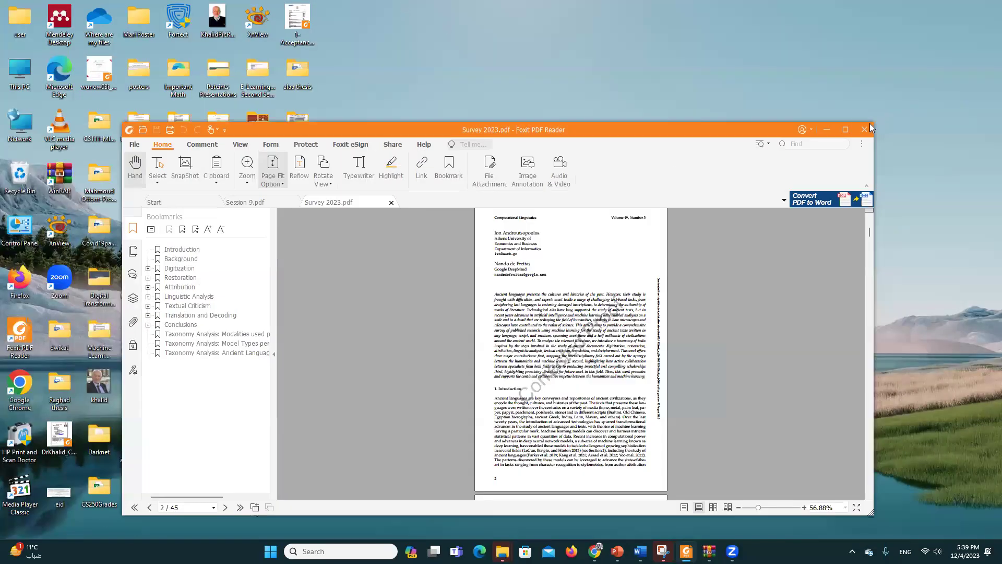
click(864, 130)
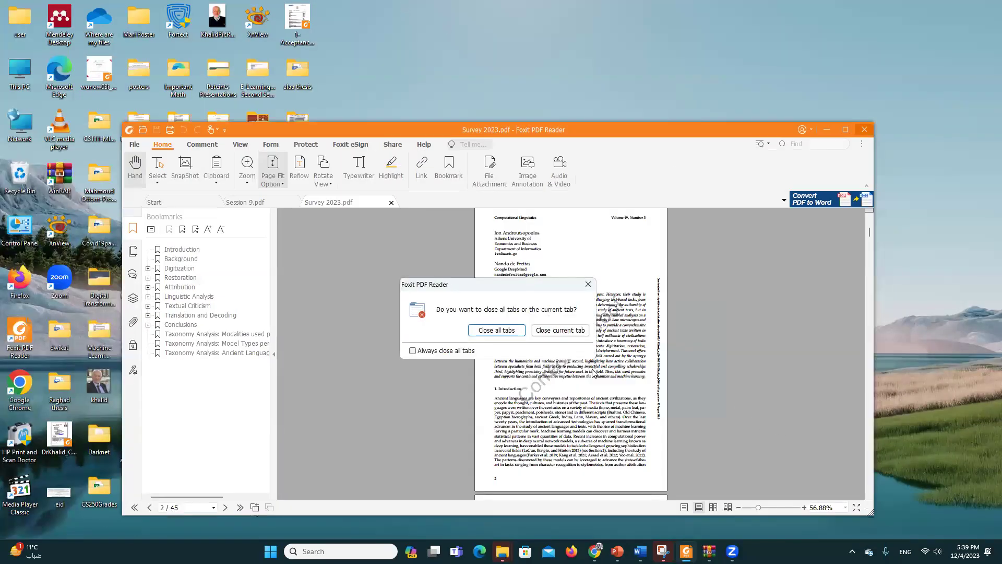
click(566, 332)
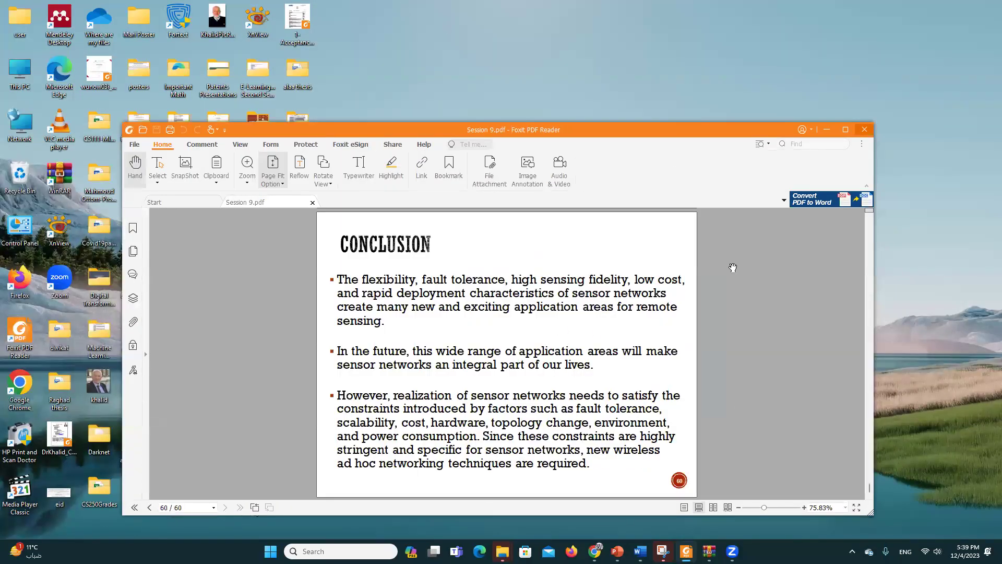
click(864, 130)
click(700, 129)
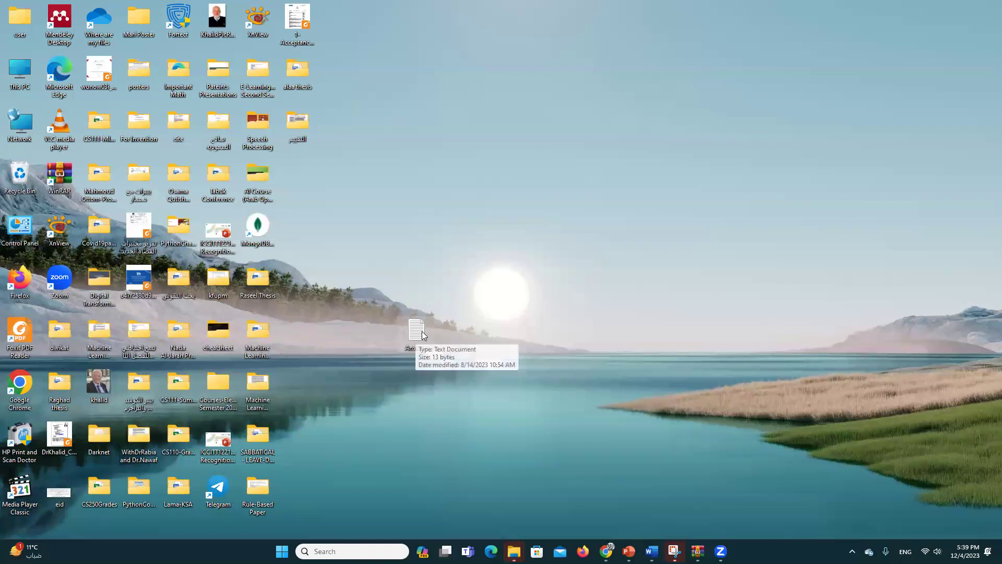
- View the contents of the Answers text file on the desktop and close it
click(251, 385)
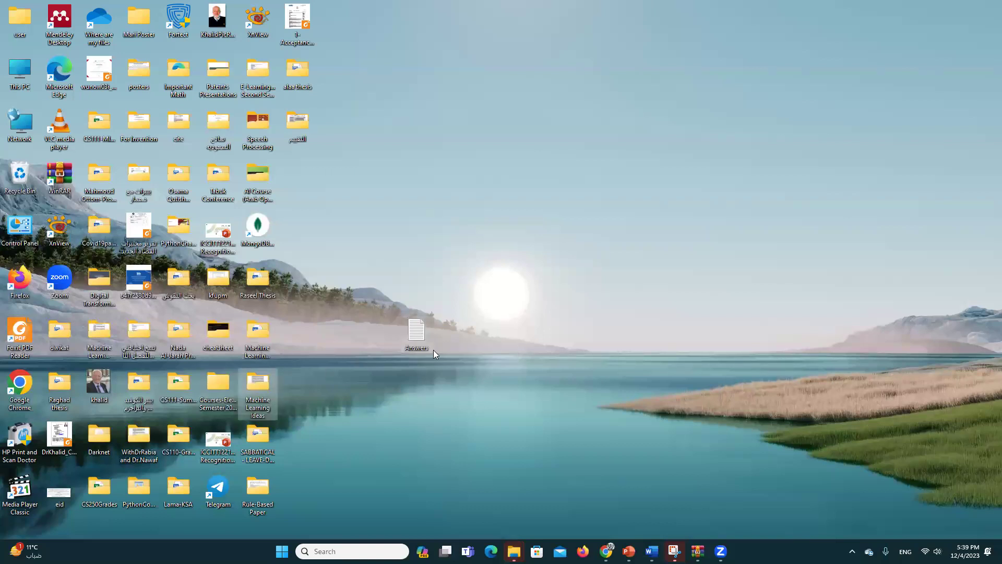
double_click(416, 334)
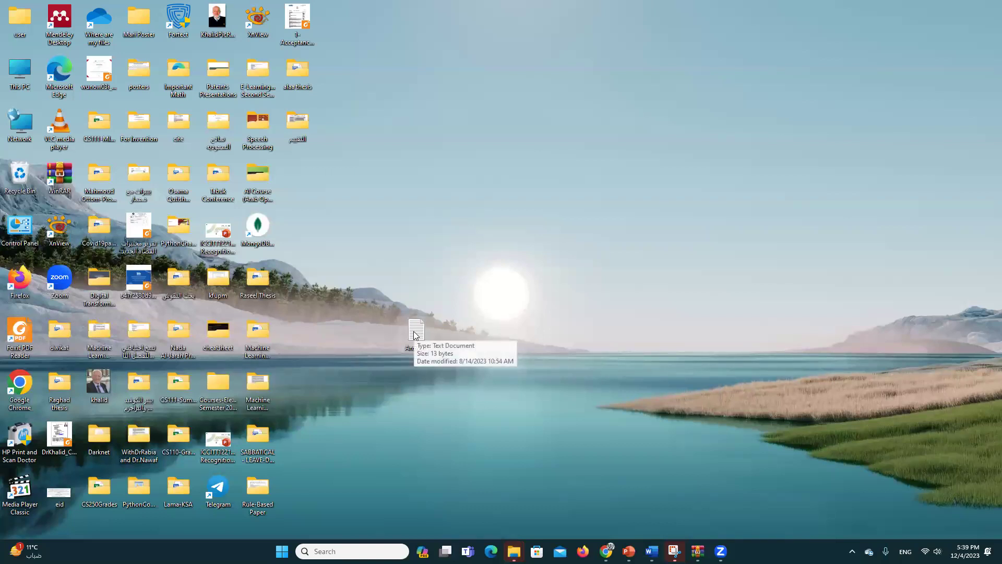
double_click(416, 334)
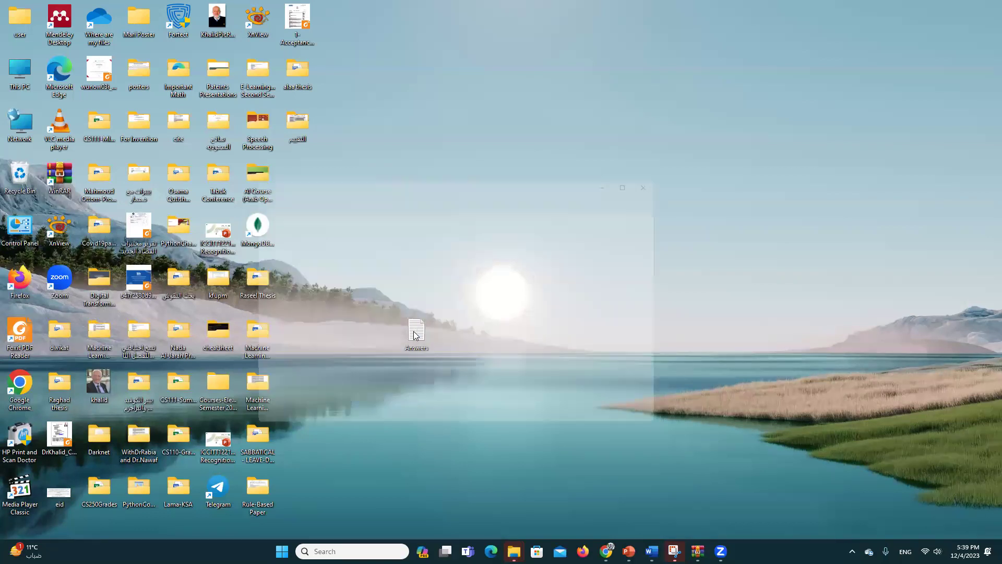
click(670, 176)
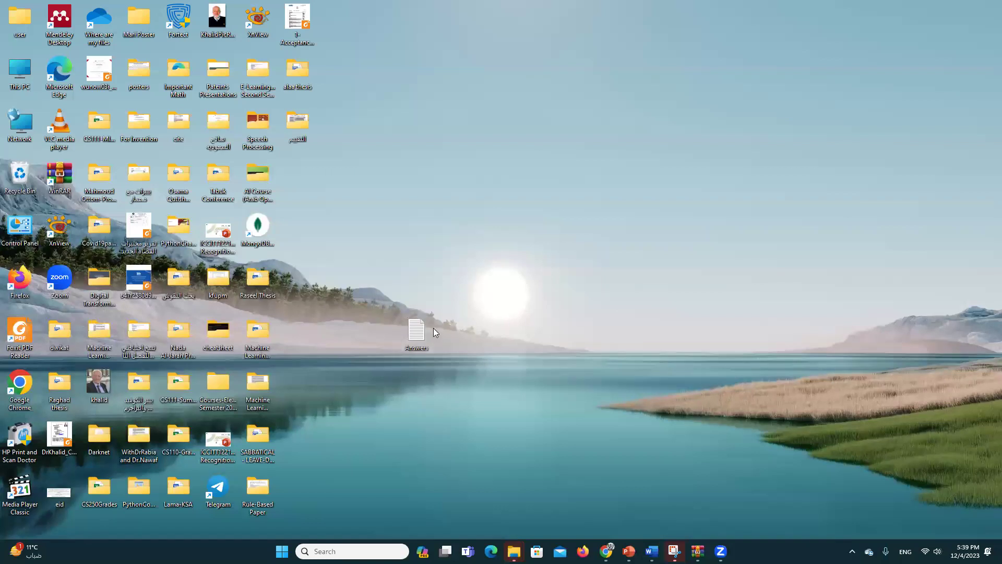
double_click(418, 335)
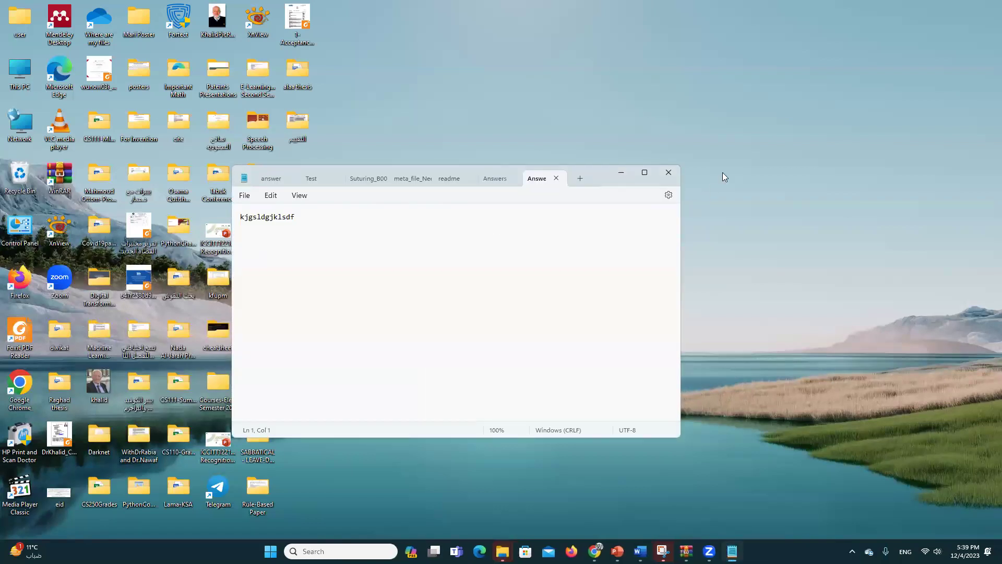
click(668, 173)
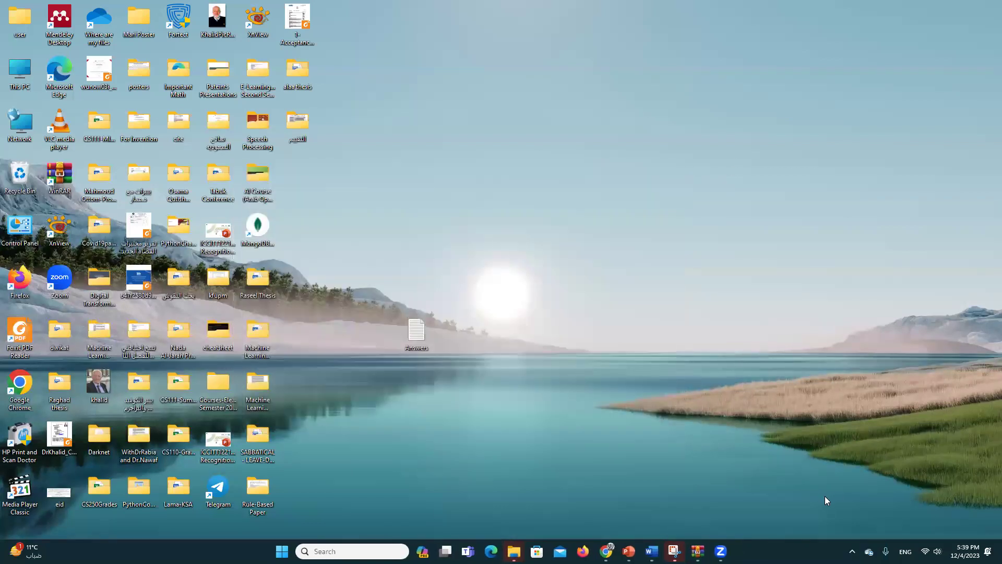
- Switch to the ch05 Python Files presentation in PowerPoint and present the "What is a file?" slide full screen, ending the show after reading it
mouse_move(721, 550)
mouse_move(629, 551)
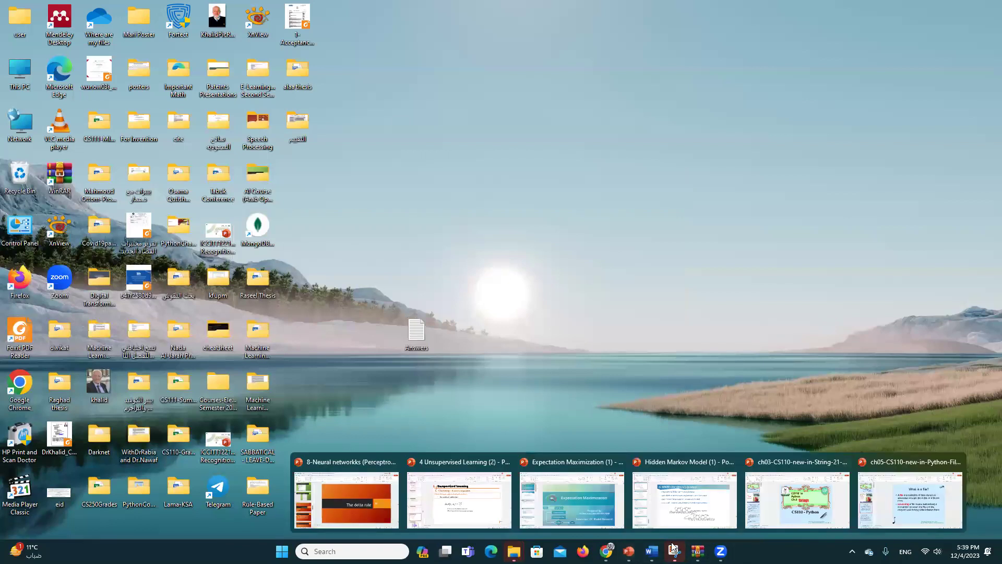
click(896, 509)
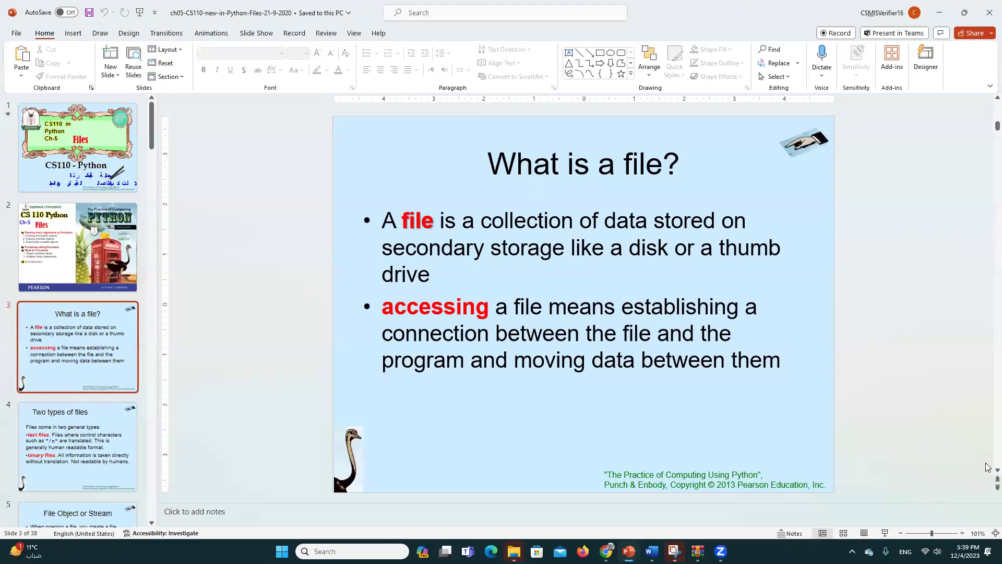
click(884, 533)
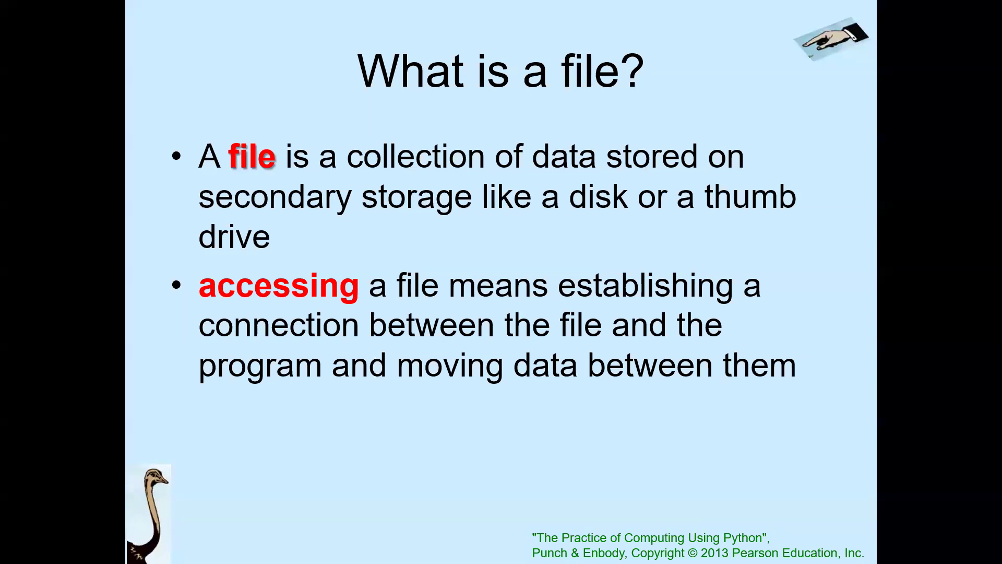
key(Escape)
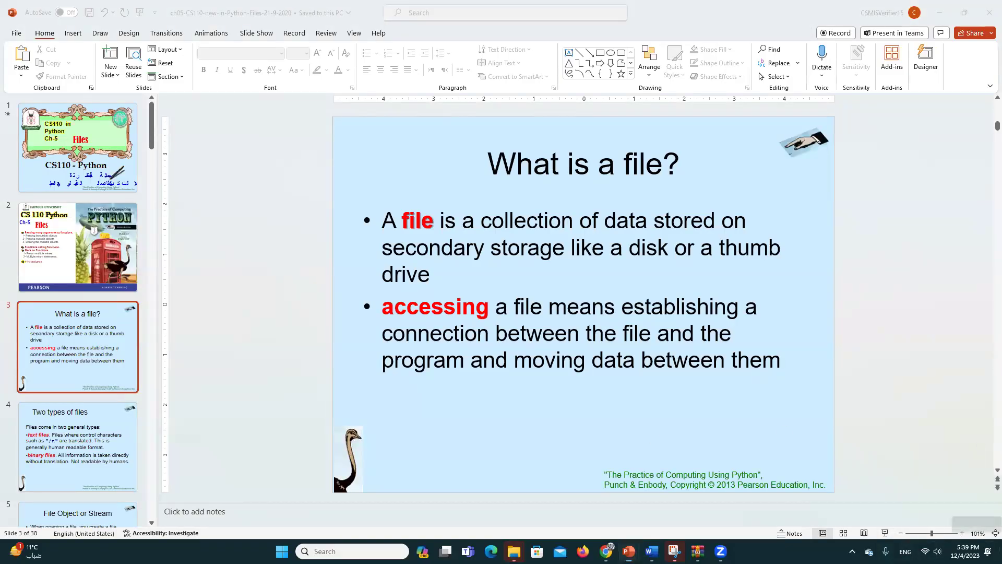
- Return to the desktop and create a new folder there, keeping the default name
key(super+d)
right_click(560, 185)
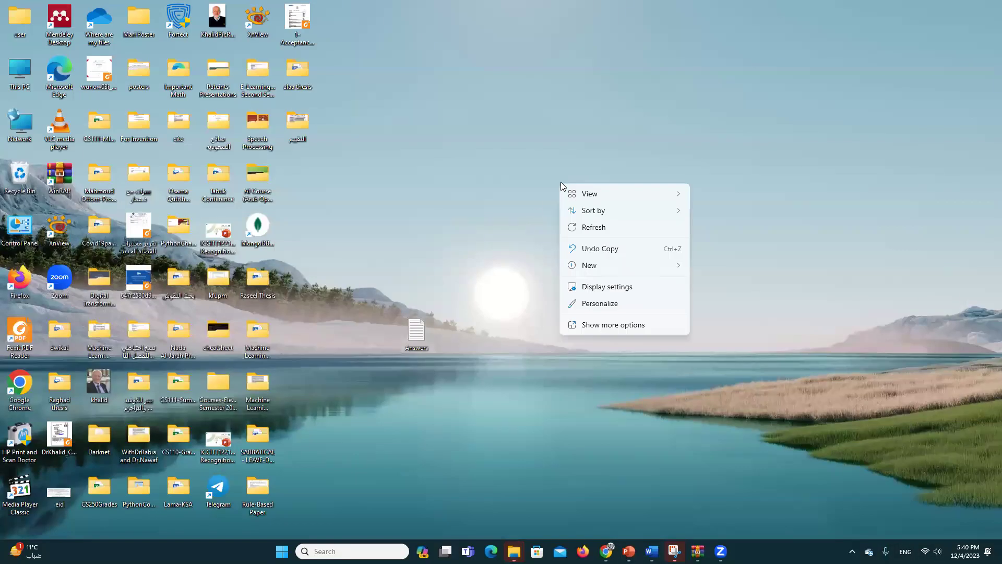
mouse_move(616, 265)
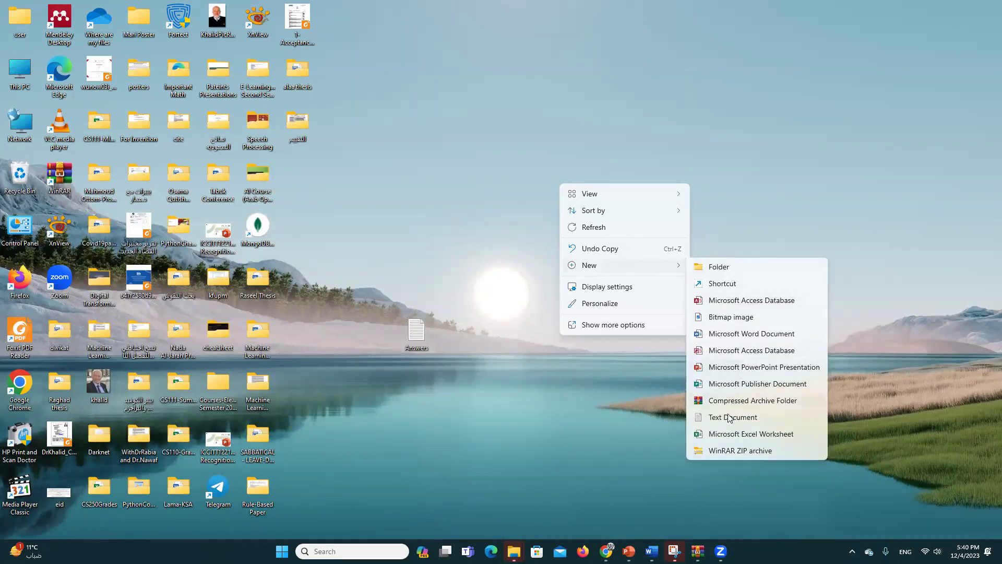
click(711, 270)
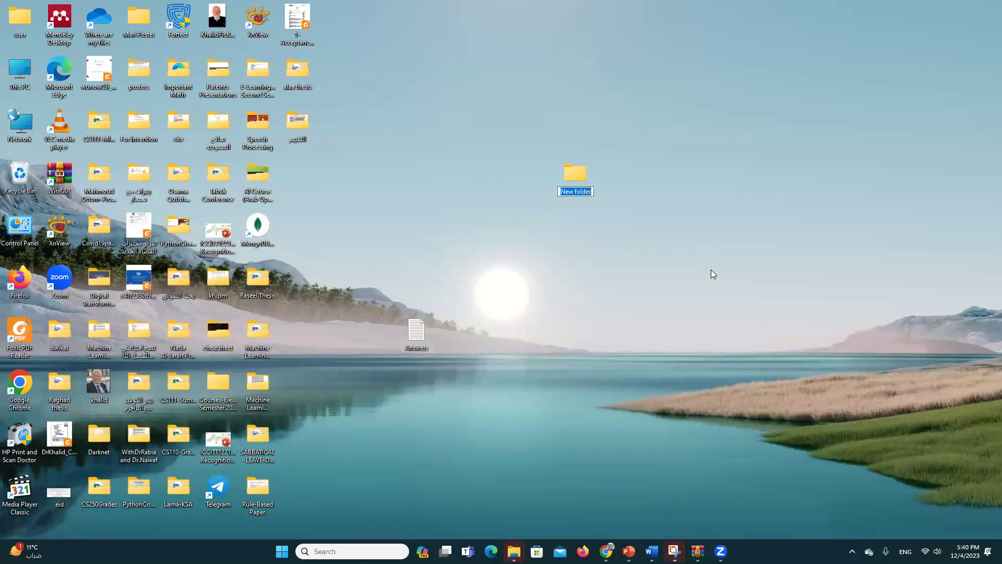
click(715, 270)
- Create a text document named s1 inside the new desktop folder
double_click(564, 169)
right_click(338, 267)
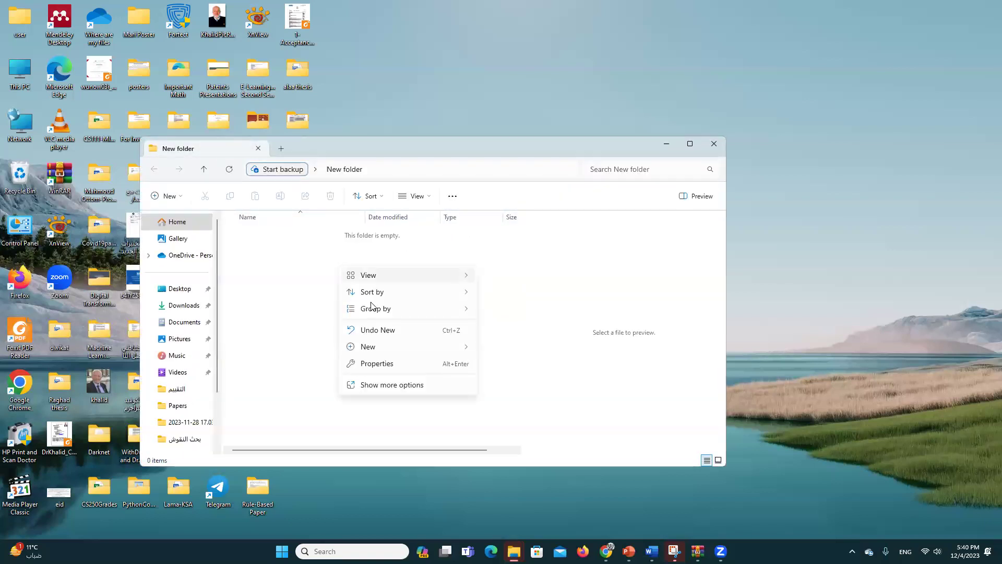
mouse_move(405, 347)
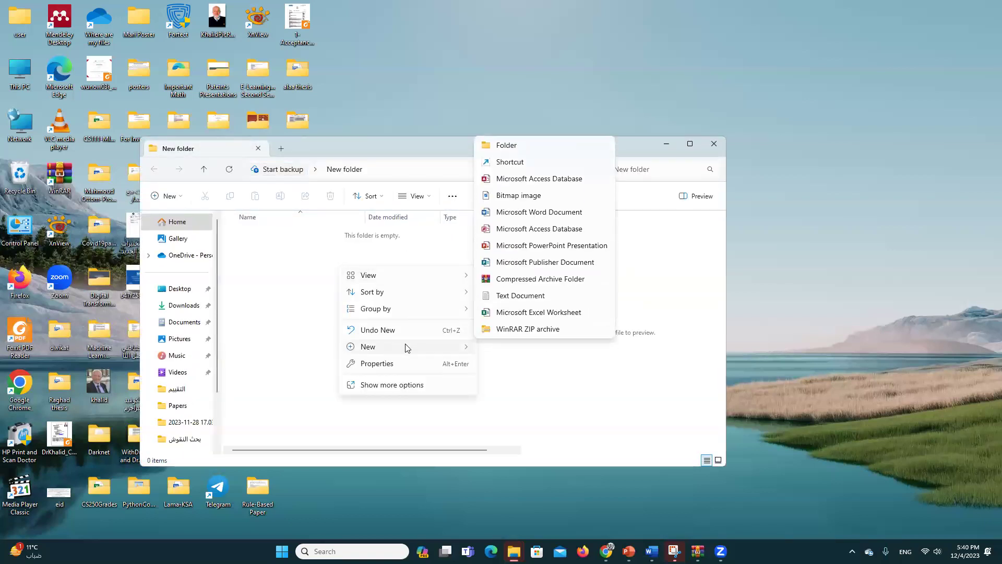
click(525, 295)
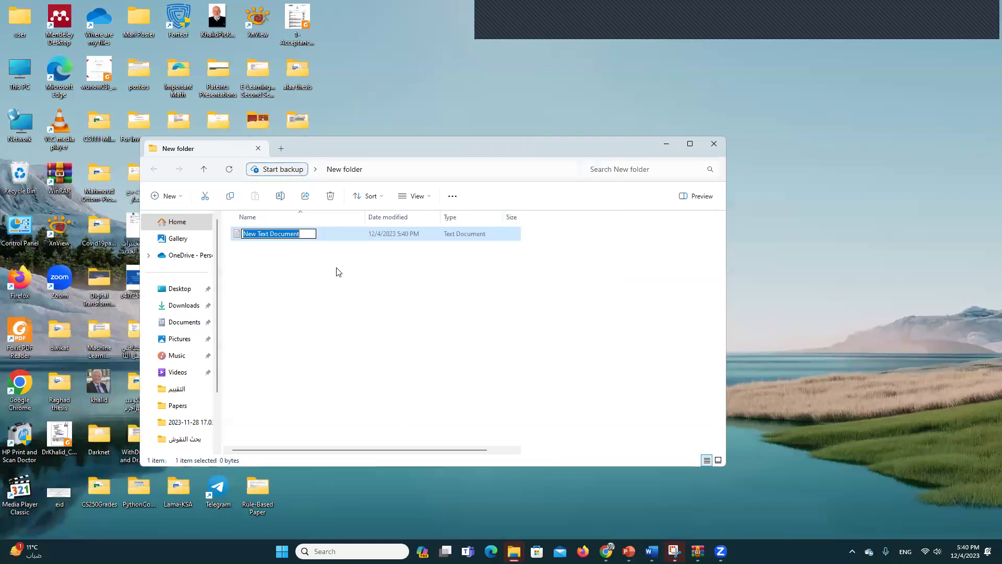
text(s1)
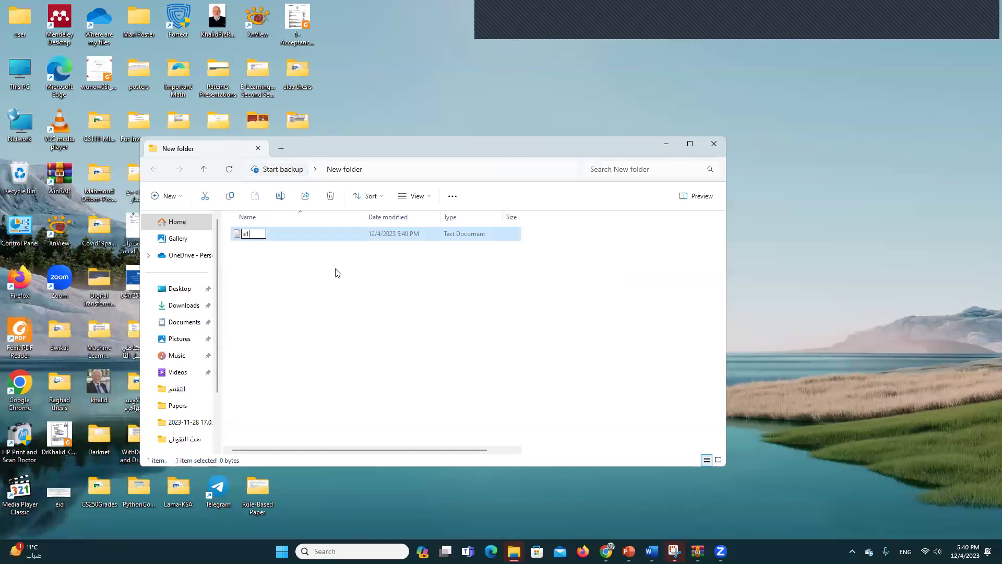
key(Return)
- Enter the text "gklsdjgklsdjfklgjsdklfgklsdjkl" in s1, save it, and close the file and its folder
double_click(261, 239)
text(gklsdjgklsdjfklgjsdklfgklsdjkl)
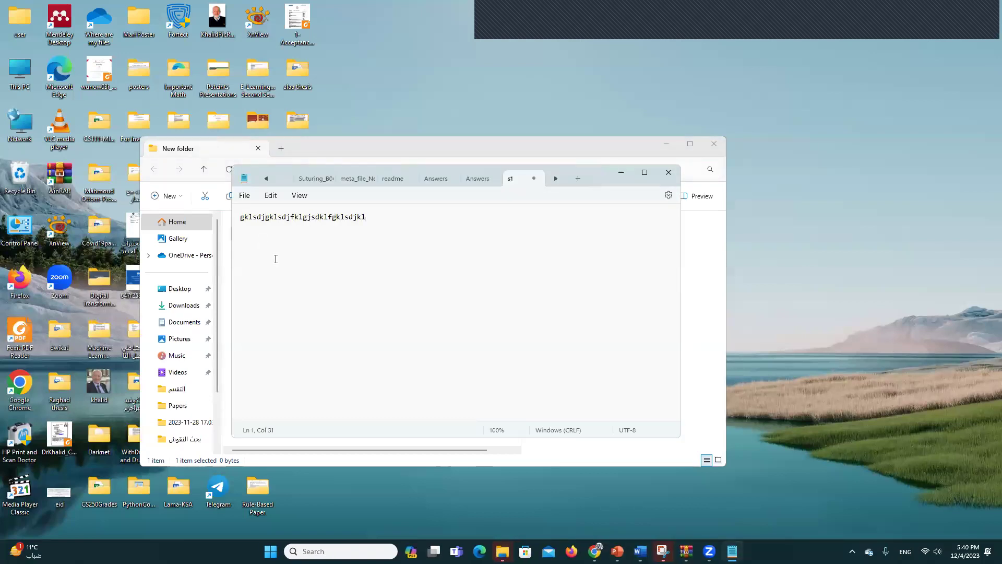
click(245, 195)
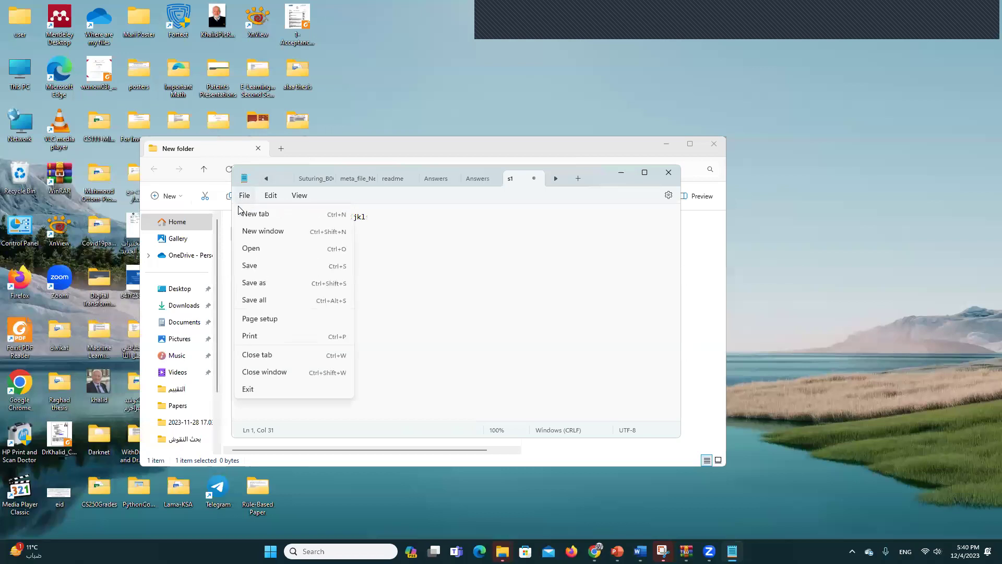
click(245, 266)
click(669, 173)
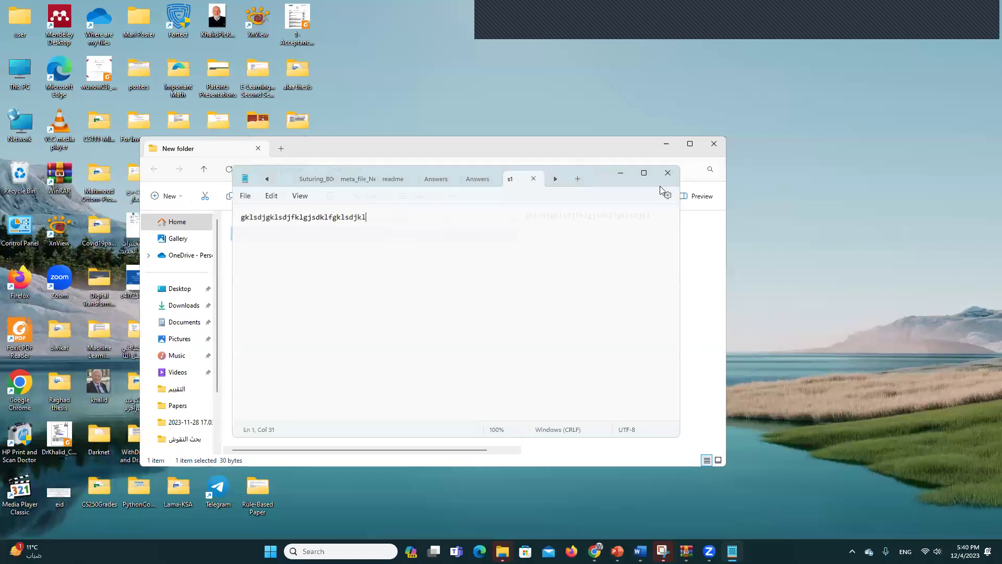
click(714, 145)
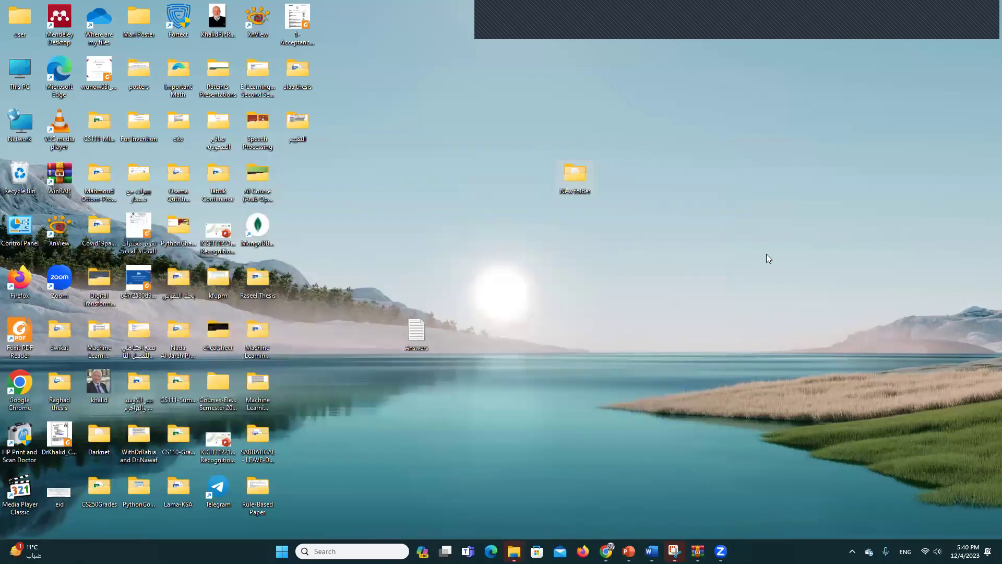
- Rename the new desktop folder as "my files"
right_click(576, 179)
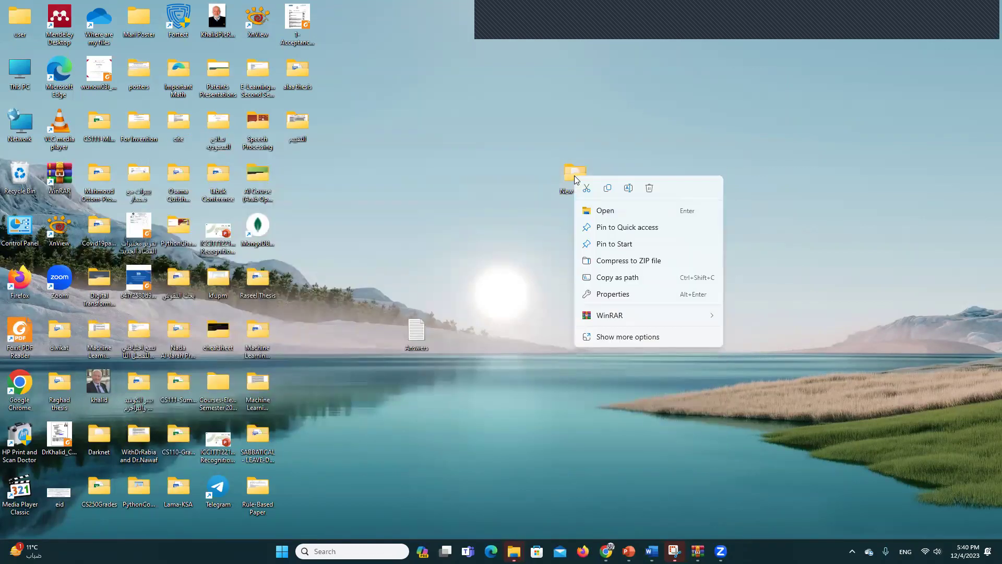
click(607, 338)
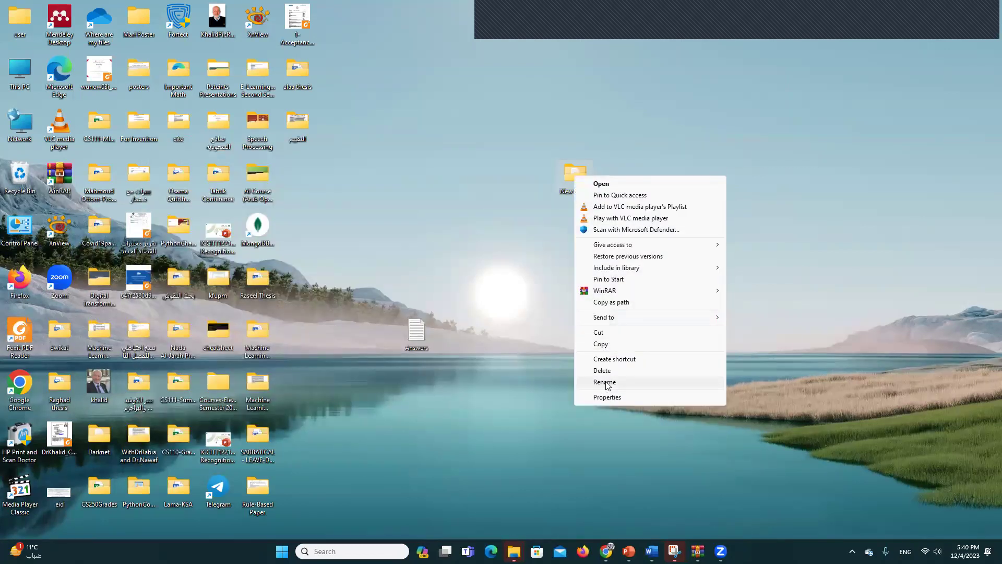
click(606, 382)
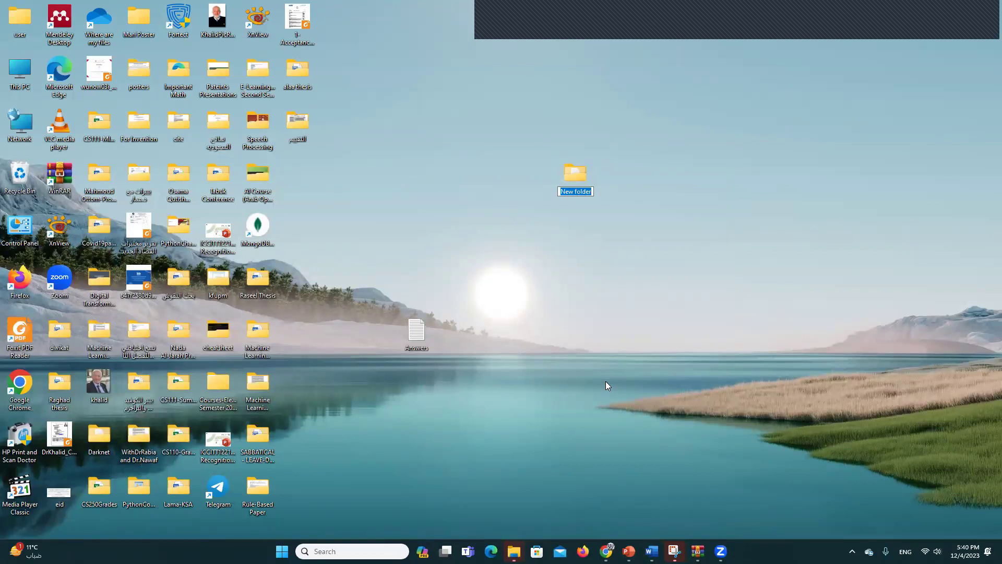
text(my files)
key(Return)
- Check the s1 text file inside the my files folder and close both windows
double_click(587, 175)
double_click(263, 249)
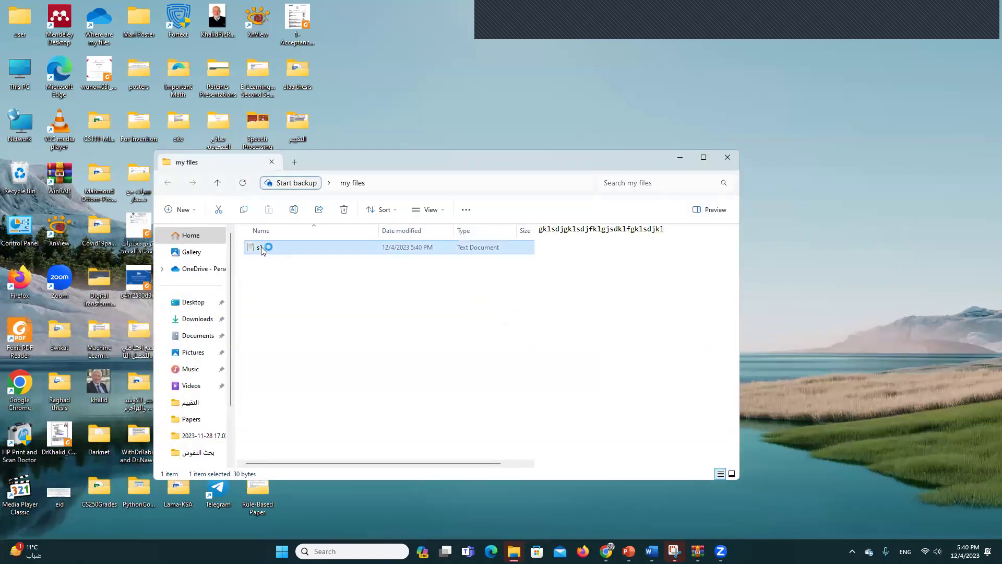
click(668, 173)
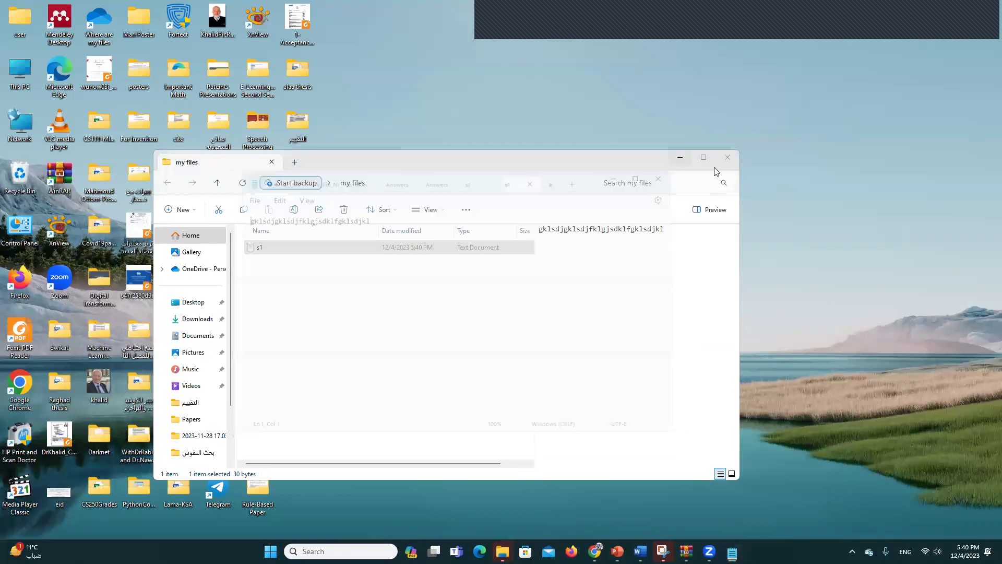
click(728, 157)
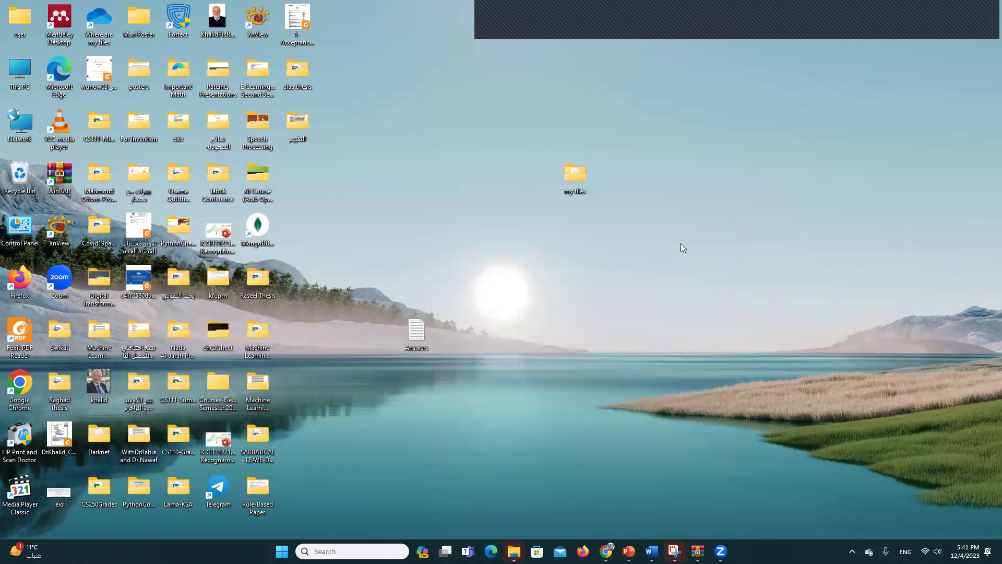
- Review the file operations available for the my files desktop folder, including Cut and Delete, without applying any
right_click(578, 177)
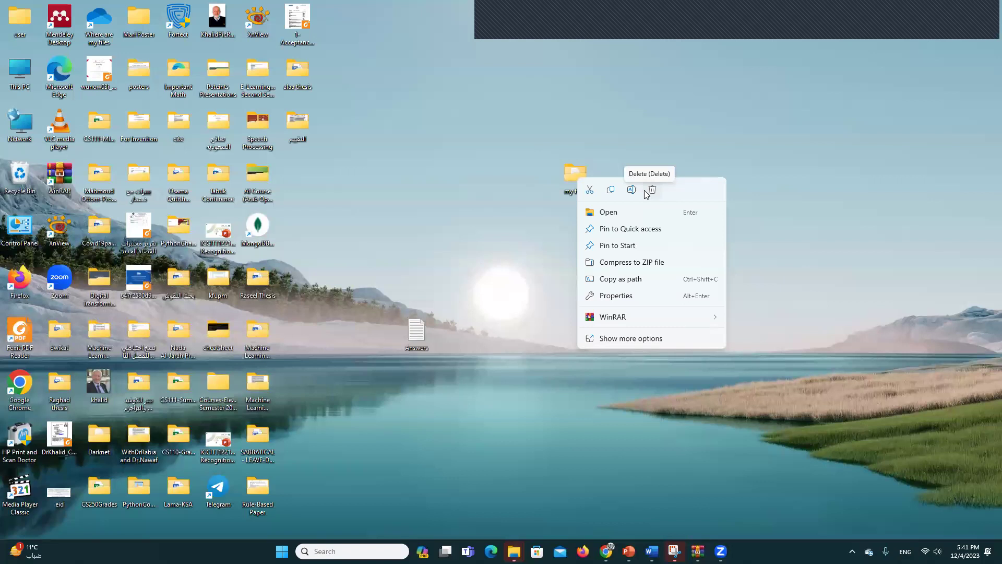
click(529, 237)
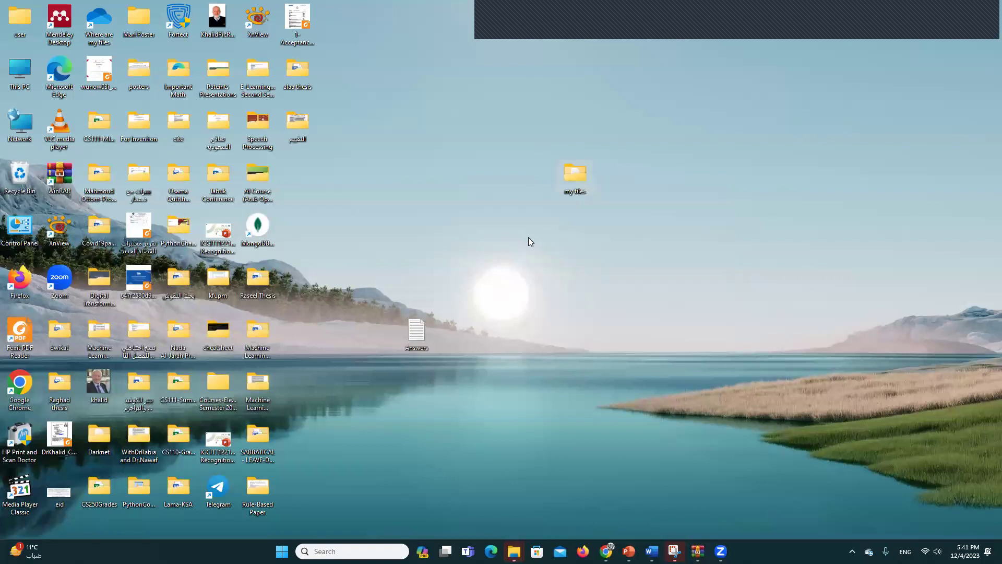
right_click(571, 175)
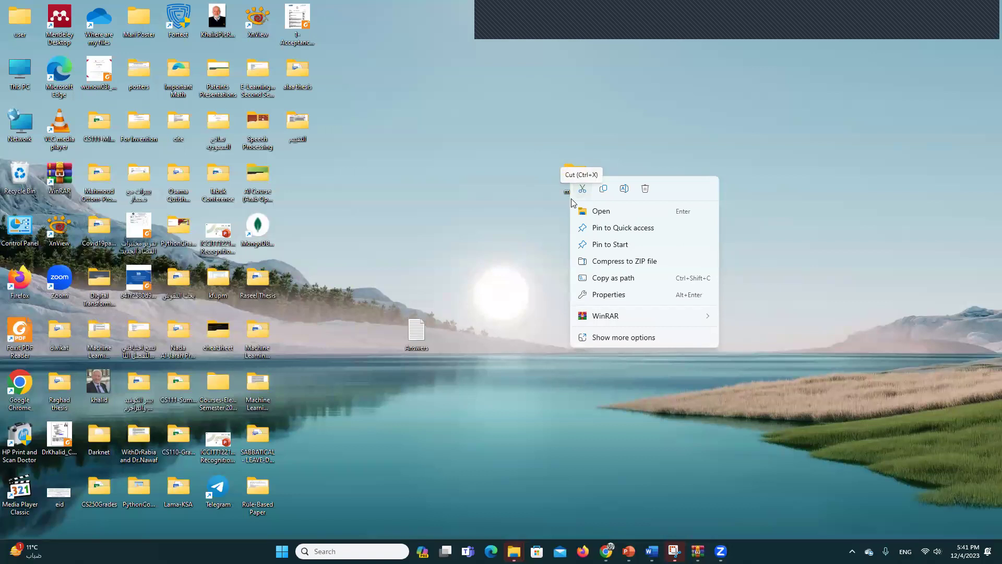
click(532, 212)
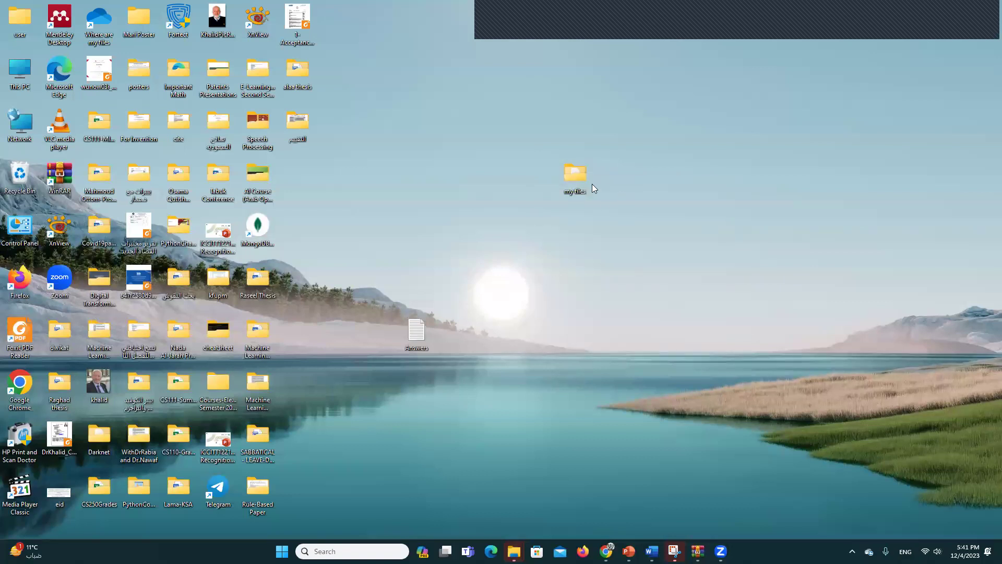
- Open the my files folder, preview the contents of the s1 text file, and close the folder
double_click(573, 176)
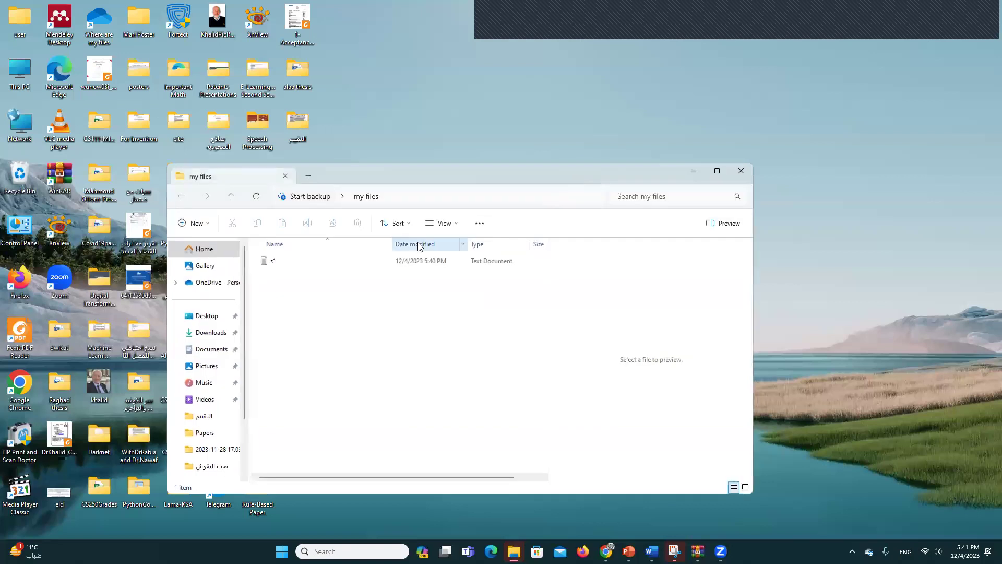
drag(501, 179, 613, 189)
drag(386, 271, 489, 352)
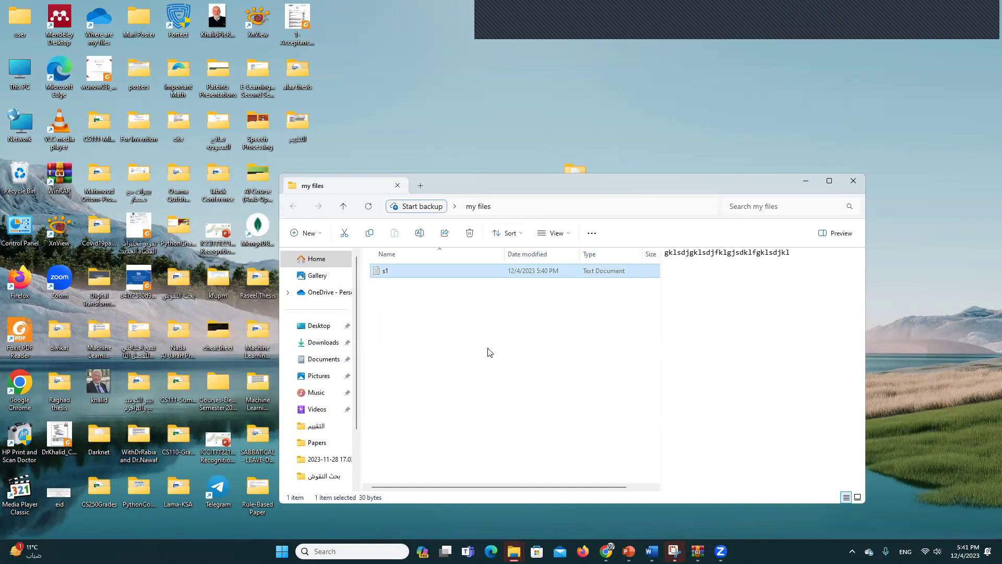
click(853, 181)
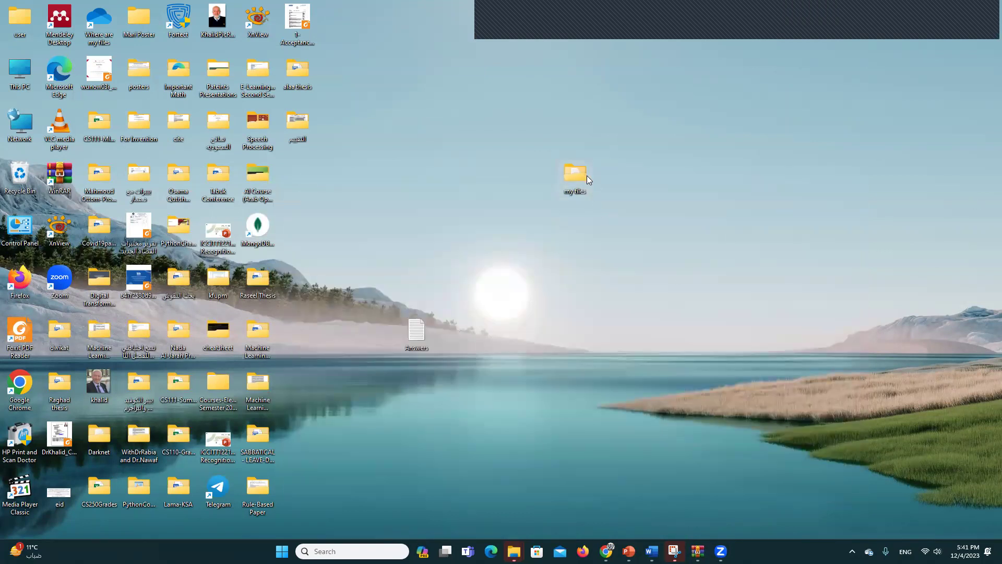
- Permanently delete the my files folder from the desktop
mouse_move(587, 175)
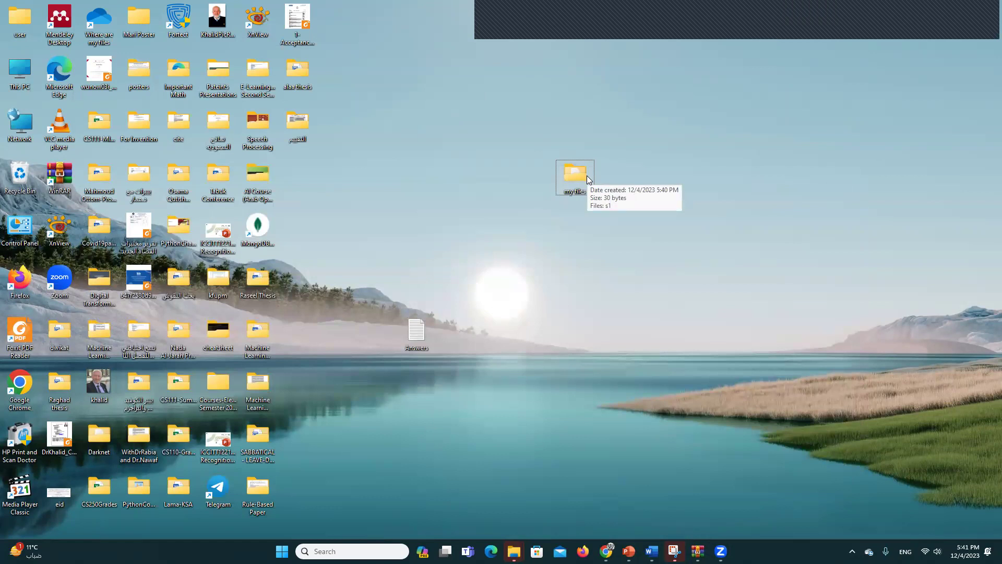
key(shift+Delete)
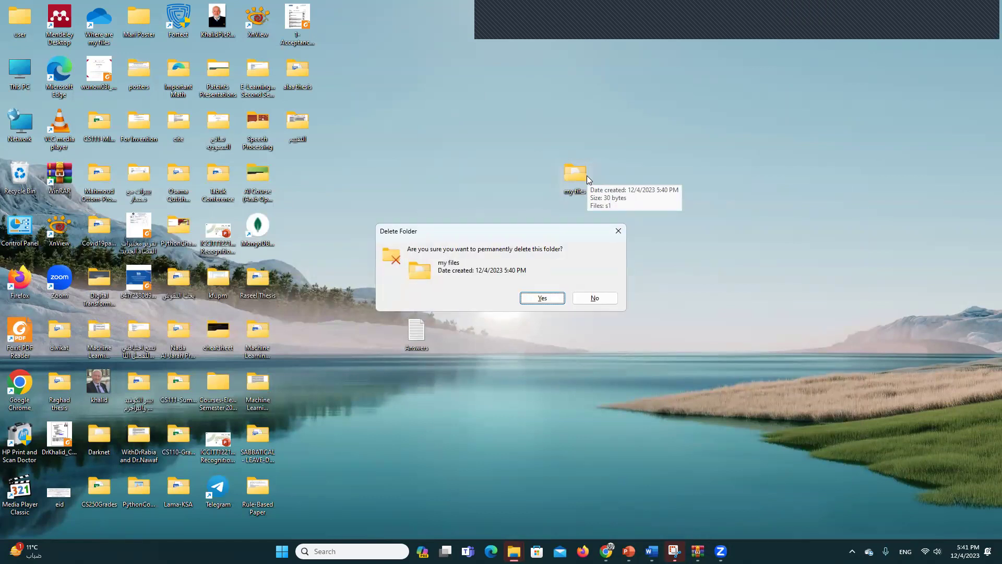
key(Return)
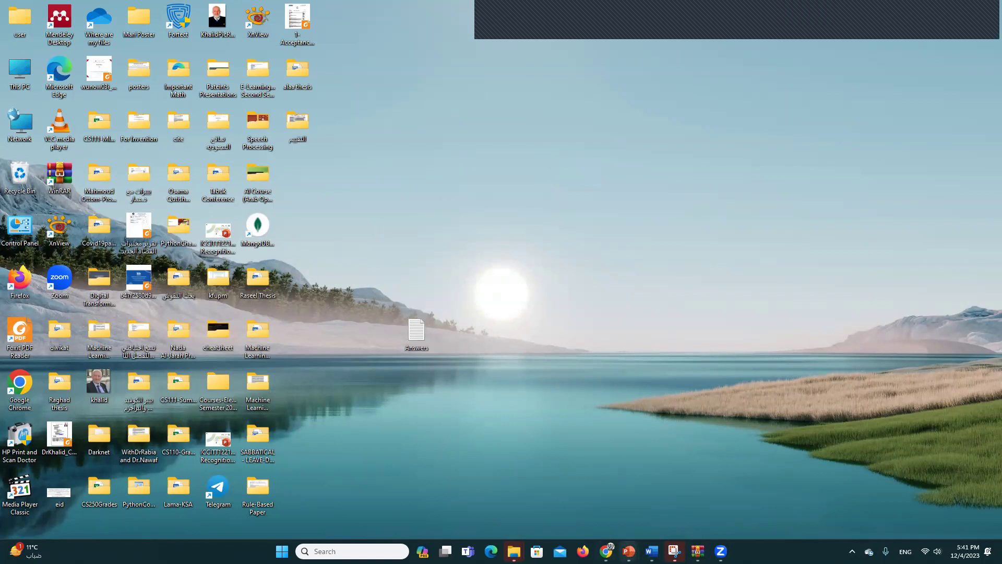
- Switch to the PowerPoint Python files presentation and start the slide show from the "What is a file?" slide
mouse_move(629, 552)
click(934, 510)
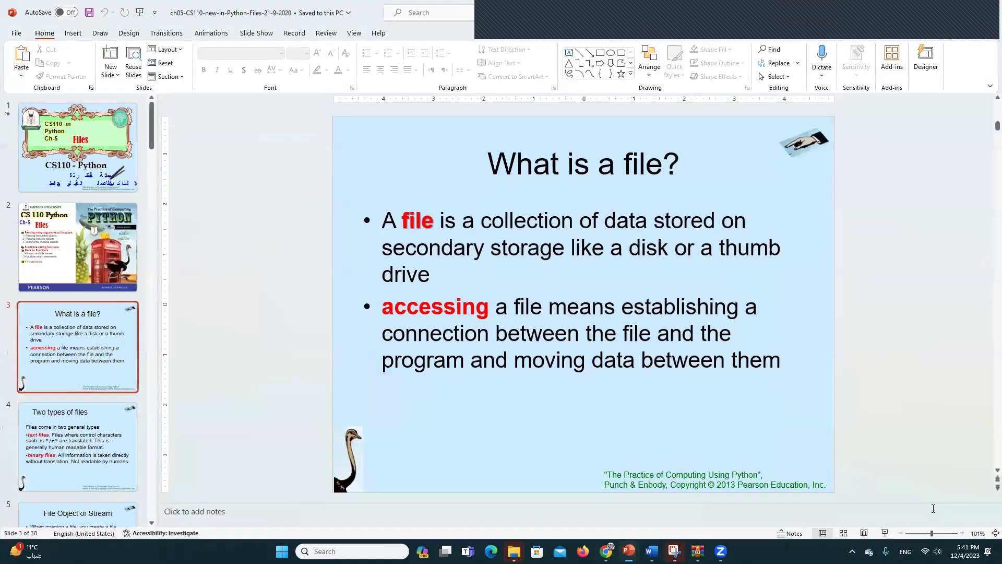
click(886, 533)
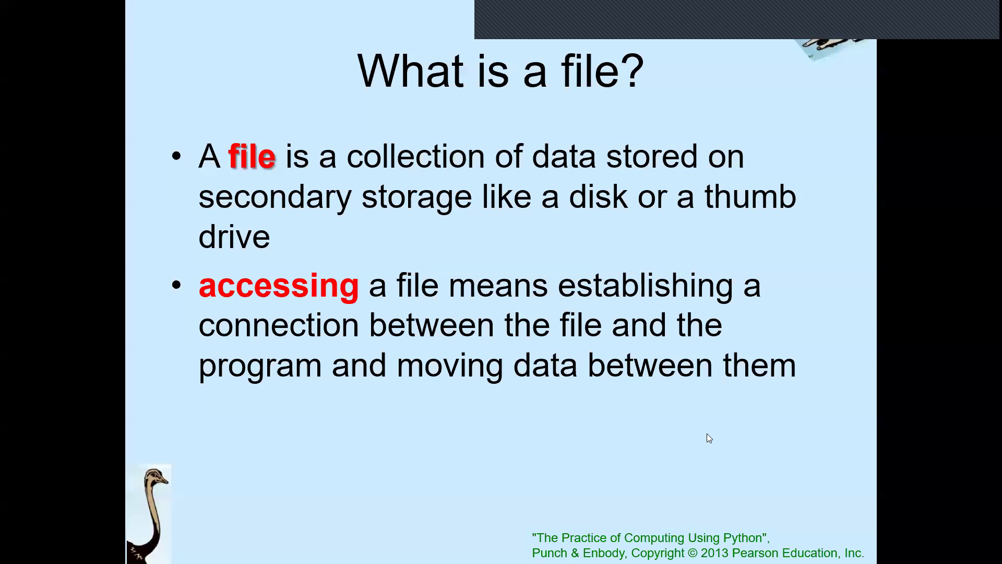